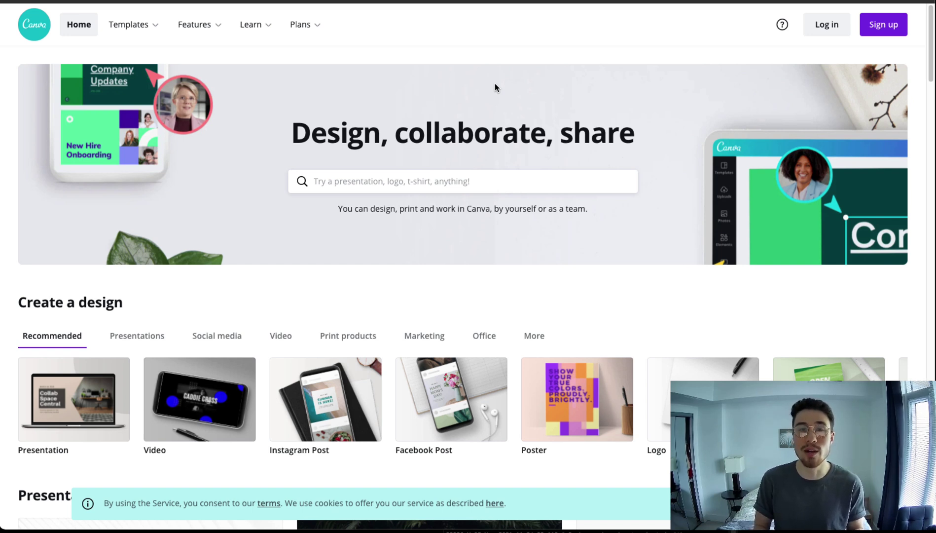
Step: Start a blank custom-size Canva design measuring 1200 by 1200 pixels
{"action": "scroll", "coordinate": [495, 87], "scroll_direction": "down", "scroll_amount": 10}
{"action": "scroll", "coordinate": [496, 88], "scroll_direction": "down", "scroll_amount": 3}
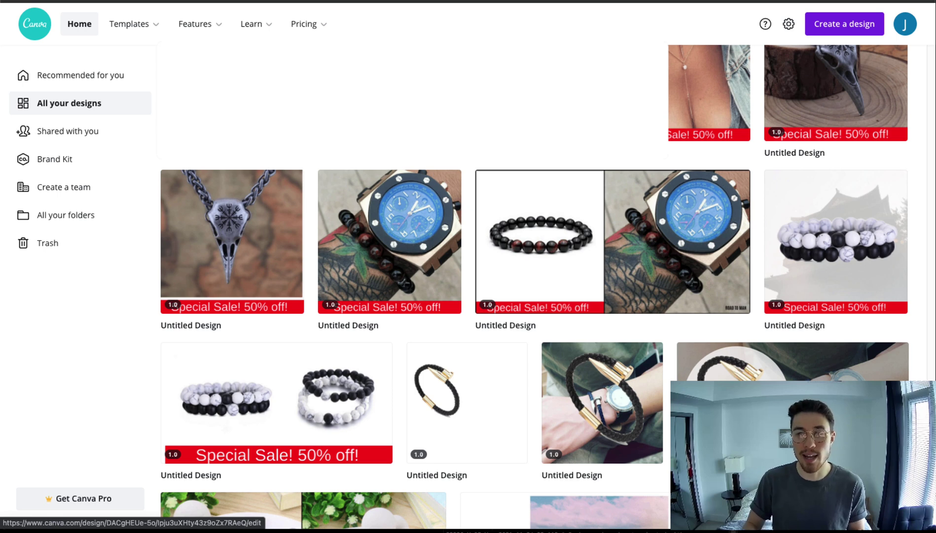
{"action": "left_click", "coordinate": [859, 34]}
{"action": "left_click_drag", "start_coordinate": [760, 88], "coordinate": [736, 88]}
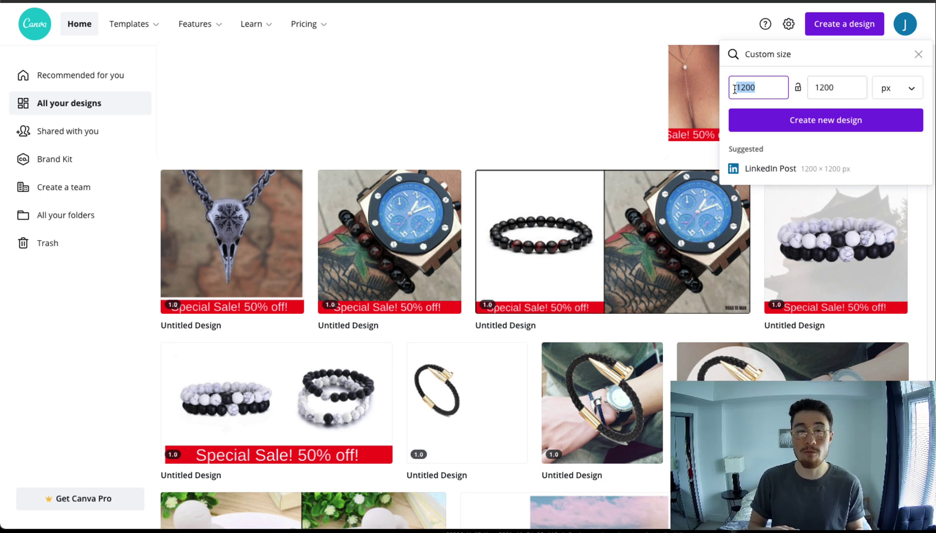
{"action": "left_click", "coordinate": [773, 75]}
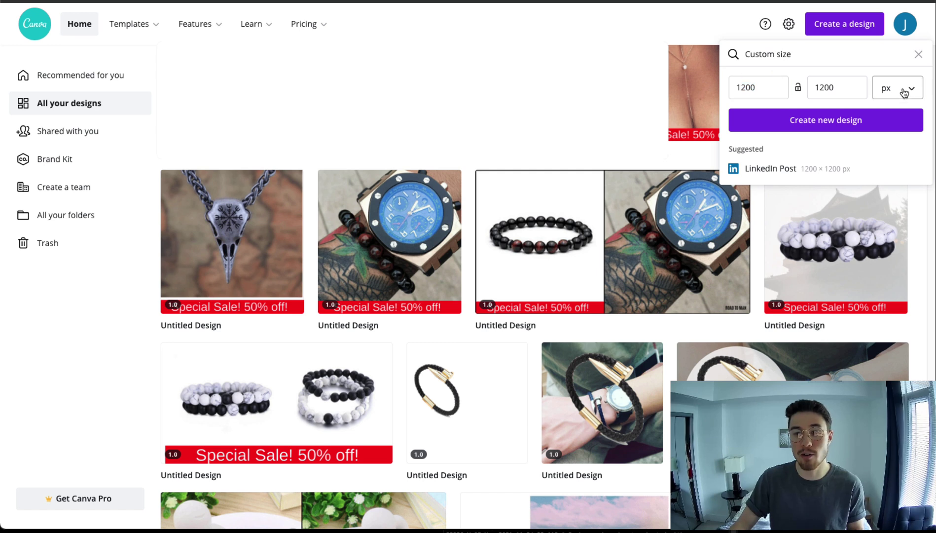
{"action": "left_click", "coordinate": [837, 124]}
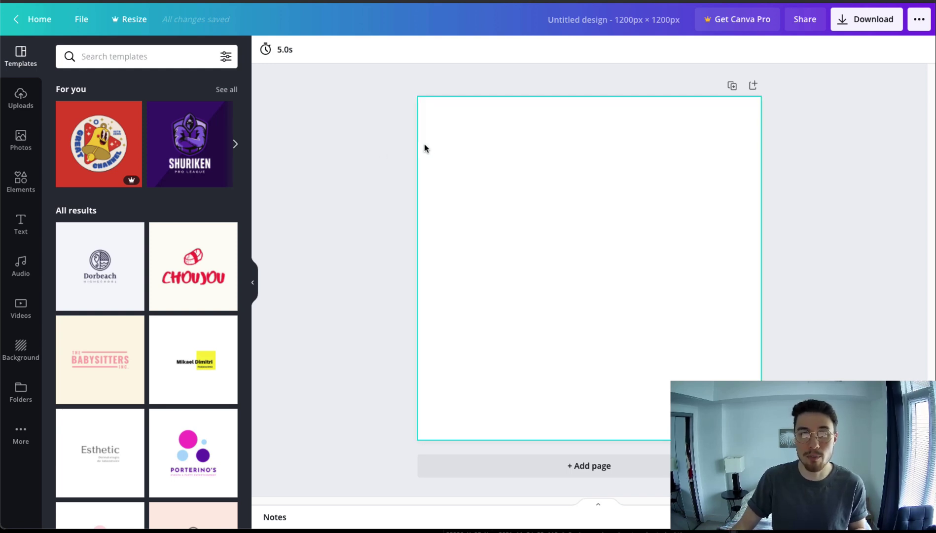
Step: Paste the boxing-glove pendant photo and stretch it edge to edge across the page's middle
{"action": "key", "text": "ctrl+v"}
{"action": "left_click_drag", "start_coordinate": [492, 181], "coordinate": [522, 216]}
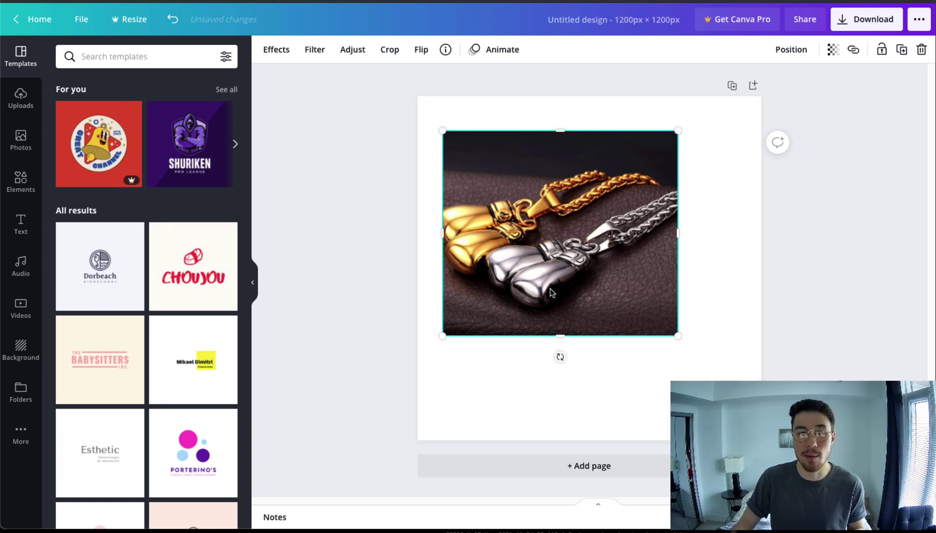
{"action": "left_click_drag", "start_coordinate": [553, 293], "coordinate": [529, 299]}
{"action": "left_click_drag", "start_coordinate": [600, 290], "coordinate": [600, 294]}
{"action": "left_click_drag", "start_coordinate": [653, 251], "coordinate": [761, 253]}
{"action": "left_click_drag", "start_coordinate": [577, 243], "coordinate": [577, 260]}
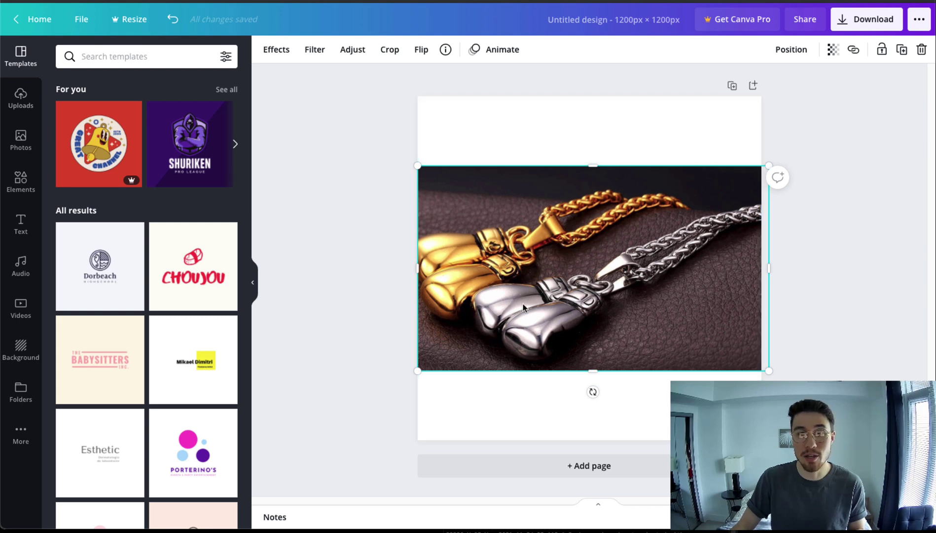
{"action": "left_click", "coordinate": [361, 279]}
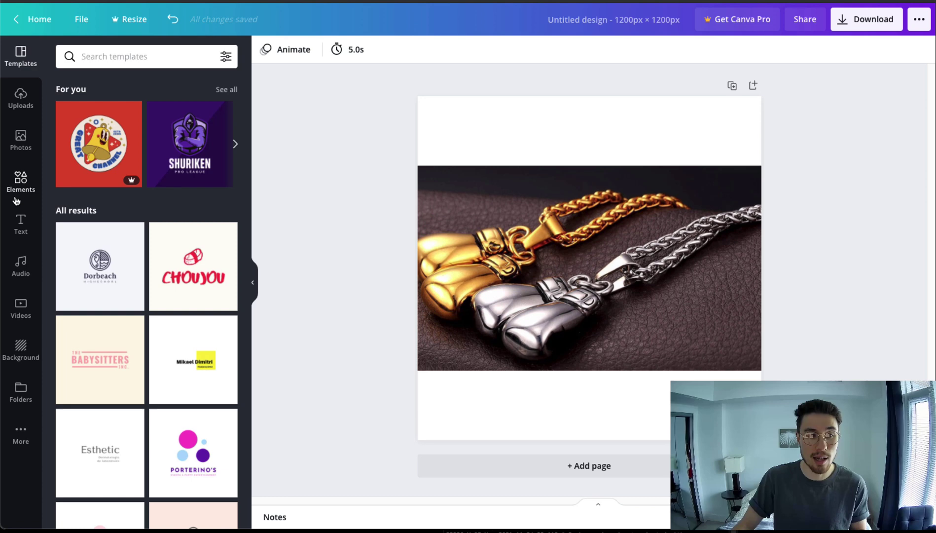
Step: Add the Spirit Night text combination to the page and delete the stray GAME ON text
{"action": "left_click", "coordinate": [20, 220]}
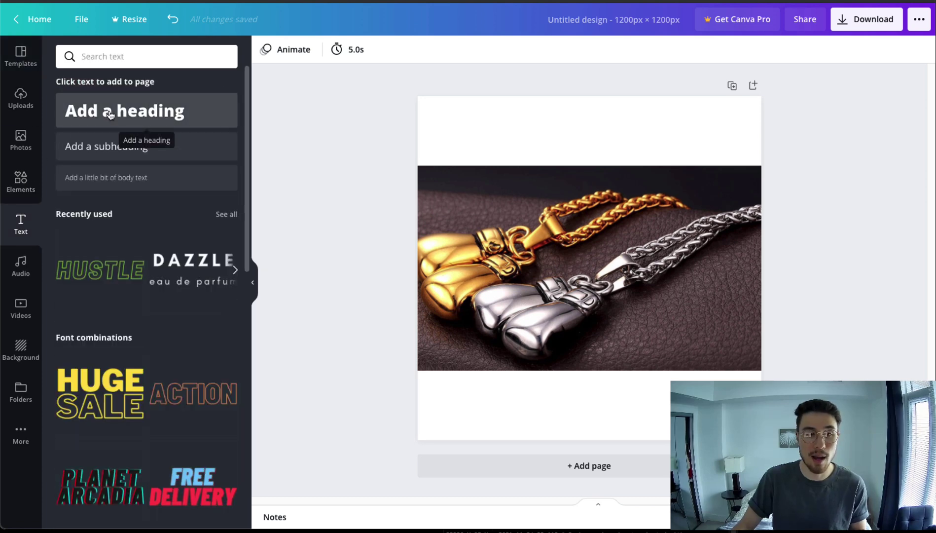
{"action": "left_click", "coordinate": [109, 114]}
{"action": "scroll", "coordinate": [101, 271], "scroll_direction": "down", "scroll_amount": 8}
{"action": "scroll", "coordinate": [104, 296], "scroll_direction": "down", "scroll_amount": 2}
{"action": "left_click", "coordinate": [193, 476]}
{"action": "scroll", "coordinate": [72, 379], "scroll_direction": "down", "scroll_amount": 5}
{"action": "left_click", "coordinate": [72, 379]}
{"action": "left_click_drag", "start_coordinate": [587, 237], "coordinate": [523, 236]}
{"action": "left_click", "coordinate": [614, 136]}
{"action": "key", "text": "Delete"}
Step: Reposition the Spirit Night group and delete its subtitle and date lines
{"action": "left_click", "coordinate": [594, 328]}
{"action": "left_click_drag", "start_coordinate": [594, 328], "coordinate": [705, 389]}
{"action": "left_click", "coordinate": [572, 307]}
{"action": "left_click", "coordinate": [573, 310]}
{"action": "key", "text": "BackSpace"}
{"action": "double_click", "coordinate": [559, 359]}
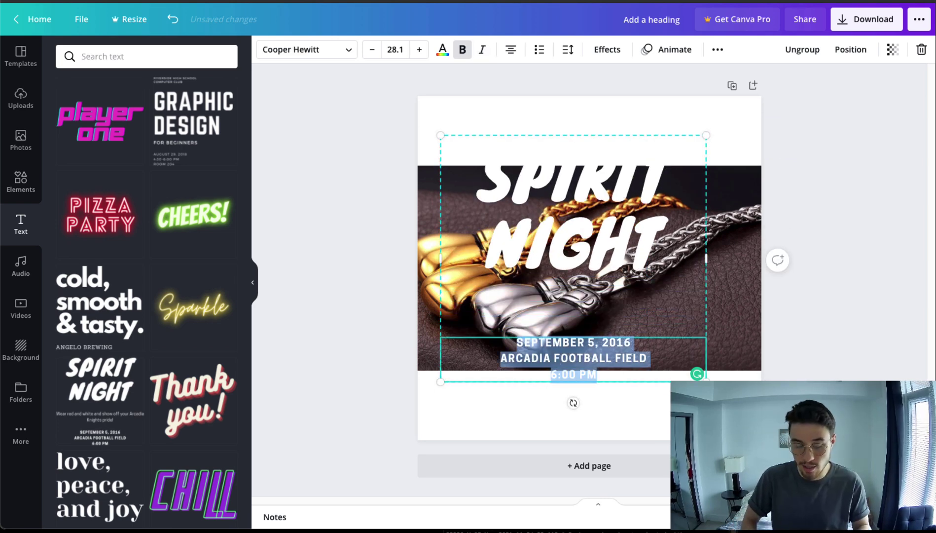
{"action": "key", "text": "BackSpace"}
Step: Recolour the heading black, retype it as '50% OFF', and move it into the top white band
{"action": "double_click", "coordinate": [594, 278]}
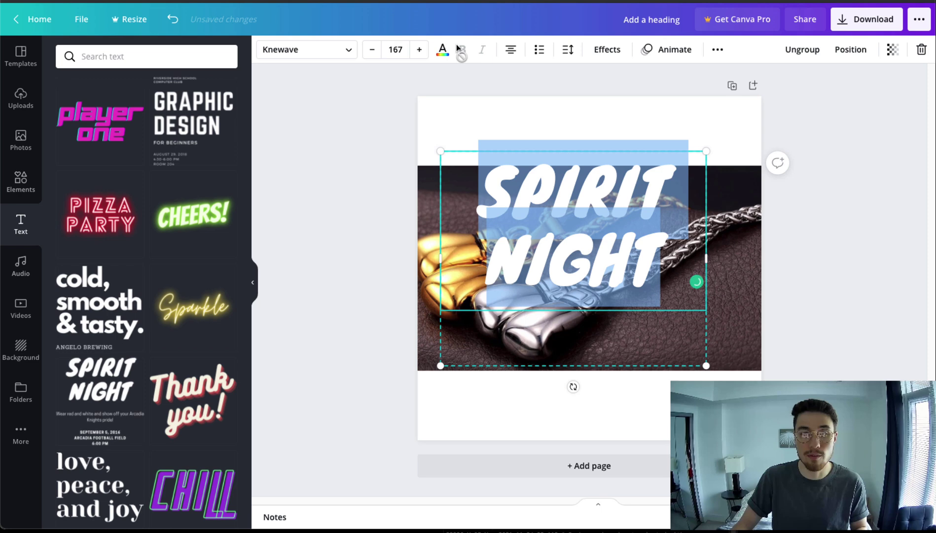
{"action": "left_click", "coordinate": [442, 50]}
{"action": "left_click", "coordinate": [67, 236]}
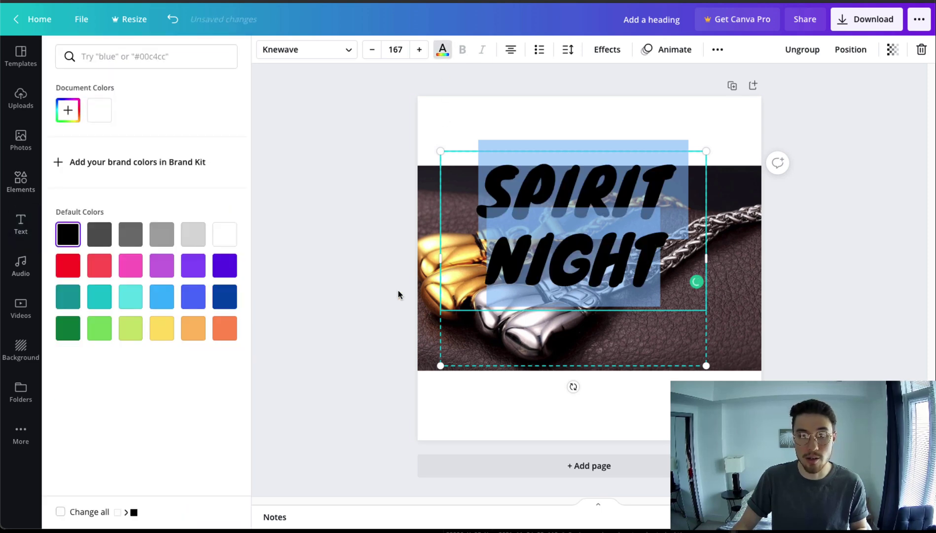
{"action": "left_click", "coordinate": [635, 240]}
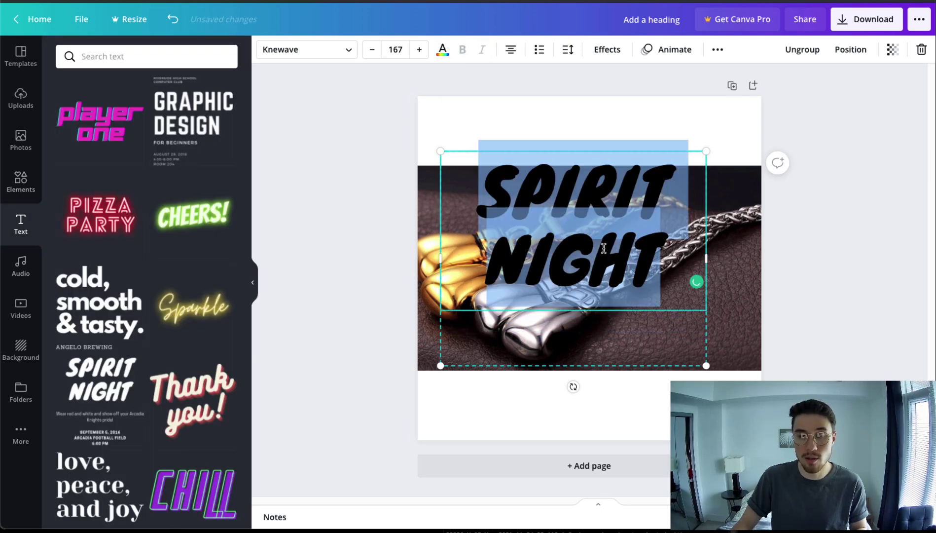
{"action": "type", "text": "50% O"}
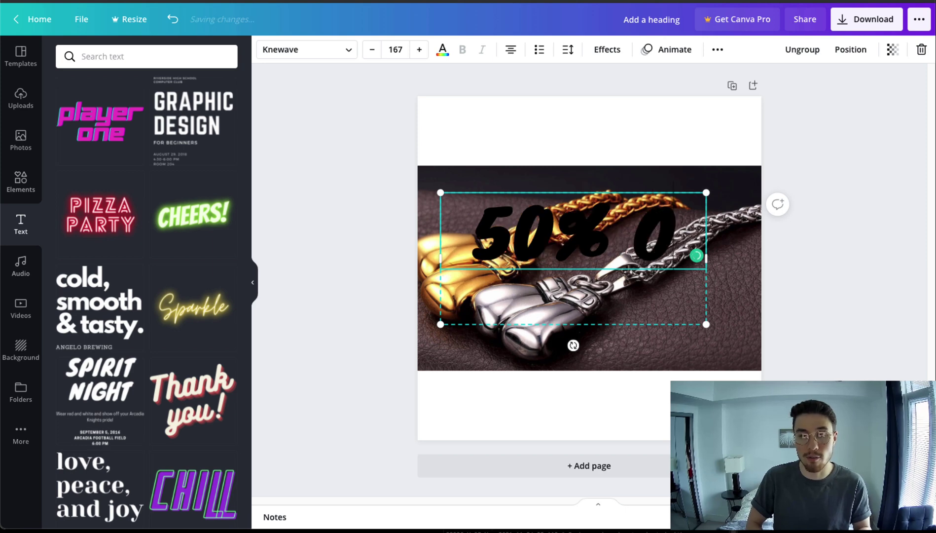
{"action": "type", "text": "FF"}
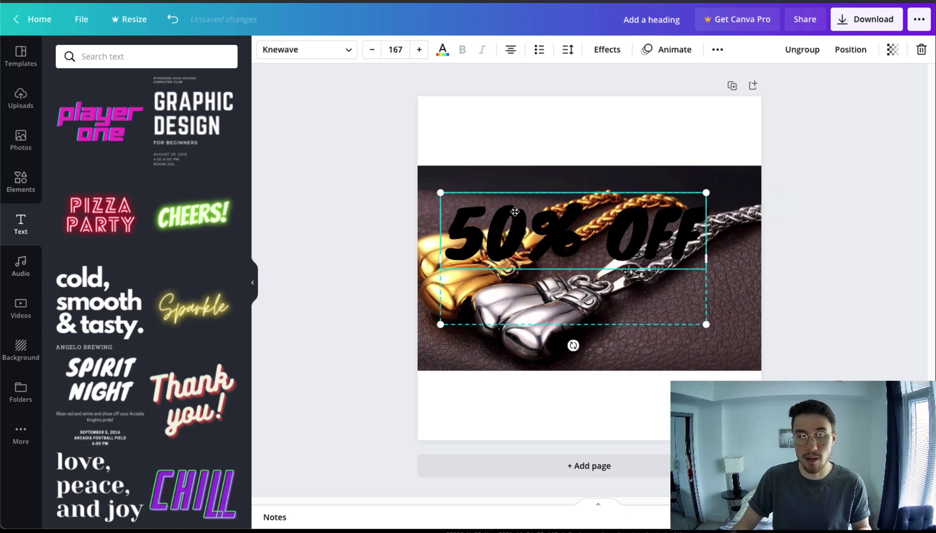
{"action": "left_click_drag", "start_coordinate": [497, 243], "coordinate": [511, 140]}
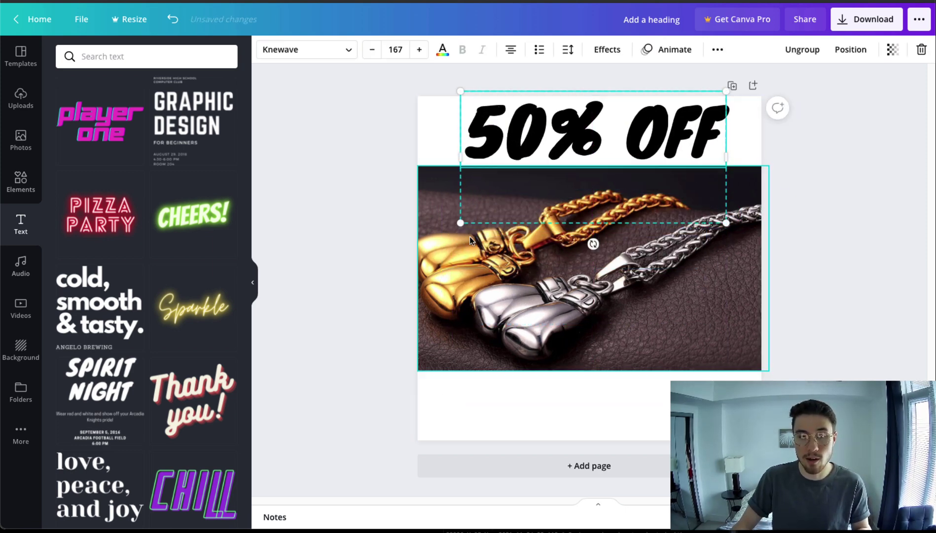
Step: Paste a copy of the heading text onto the design and colour it black
{"action": "right_click", "coordinate": [553, 129]}
{"action": "key", "text": "ctrl+c"}
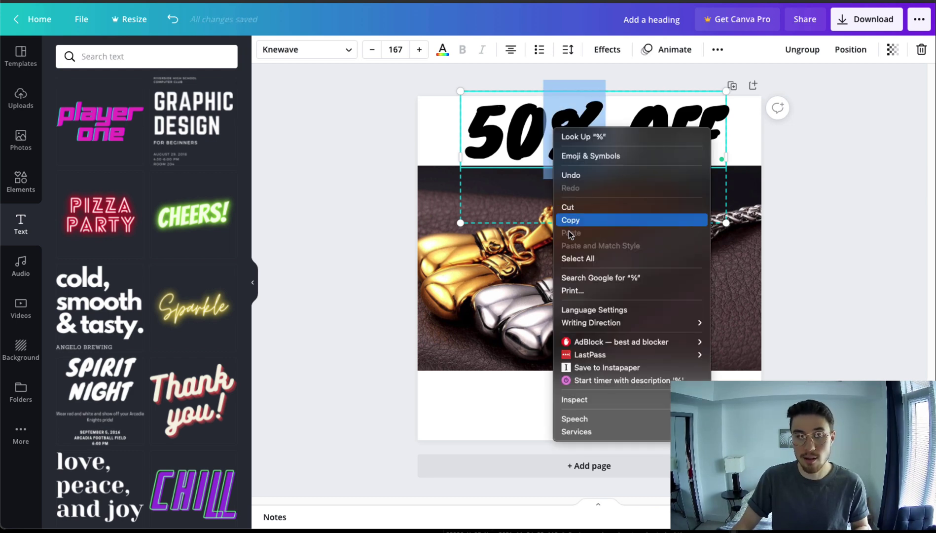
{"action": "right_click", "coordinate": [534, 242]}
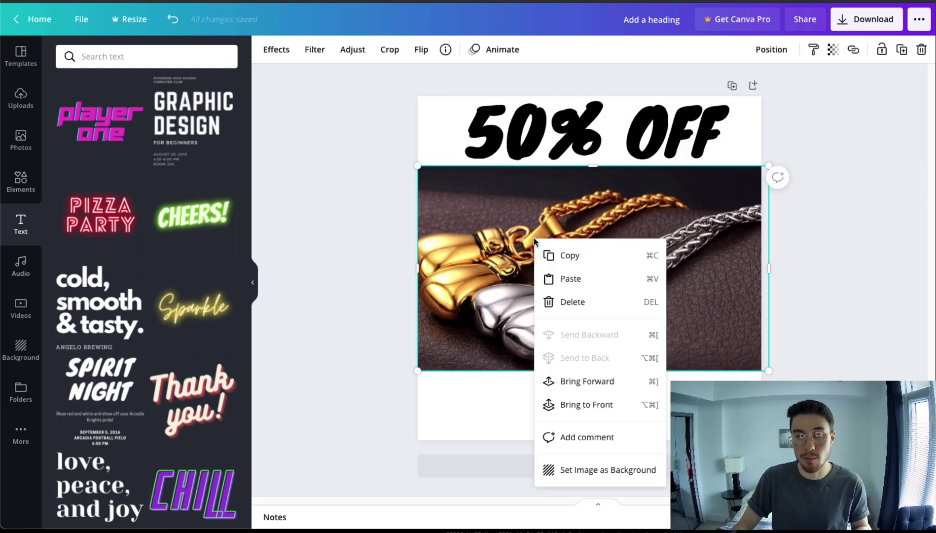
{"action": "left_click", "coordinate": [570, 279]}
{"action": "left_click", "coordinate": [232, 38]}
{"action": "left_click", "coordinate": [442, 49]}
{"action": "left_click", "coordinate": [99, 110]}
{"action": "left_click", "coordinate": [606, 265]}
Step: Replace the pasted text with 'TODAY ONLY' and fit it into the bottom white band
{"action": "double_click", "coordinate": [606, 265]}
{"action": "type", "text": "TODAY ONLY"}
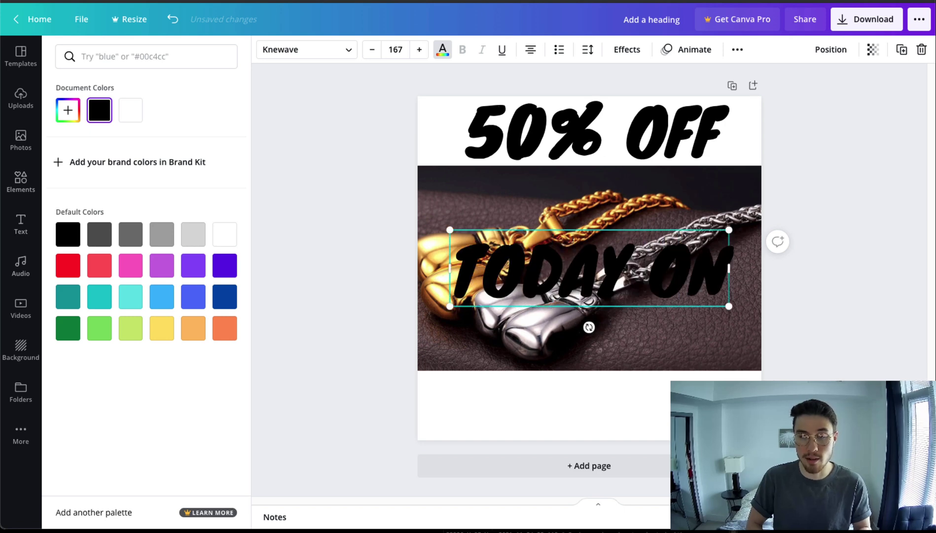
{"action": "left_click", "coordinate": [612, 284]}
{"action": "left_click_drag", "start_coordinate": [611, 284], "coordinate": [611, 412]}
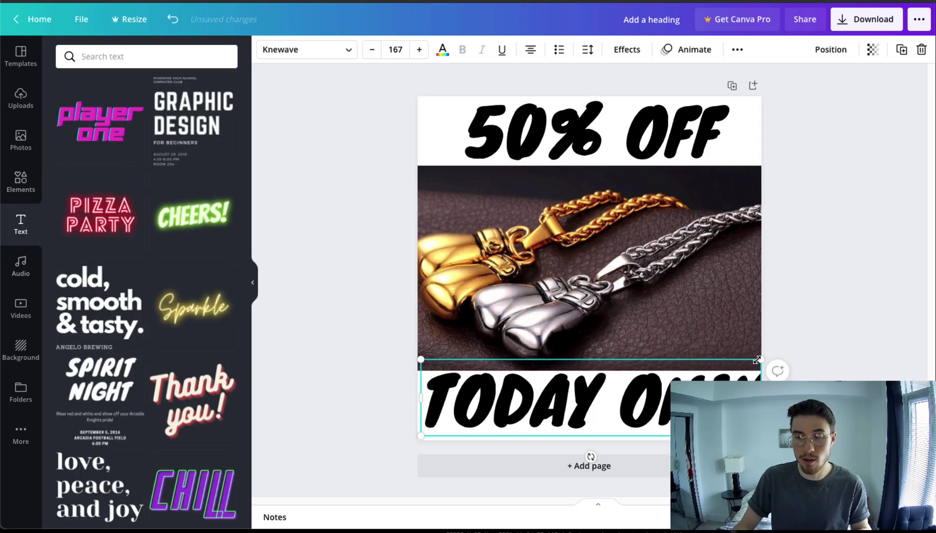
{"action": "left_click_drag", "start_coordinate": [760, 360], "coordinate": [721, 376]}
{"action": "left_click_drag", "start_coordinate": [568, 397], "coordinate": [590, 398]}
Step: Scale the 50% OFF heading down to size 160 and nudge the photo back into place
{"action": "left_click", "coordinate": [590, 121]}
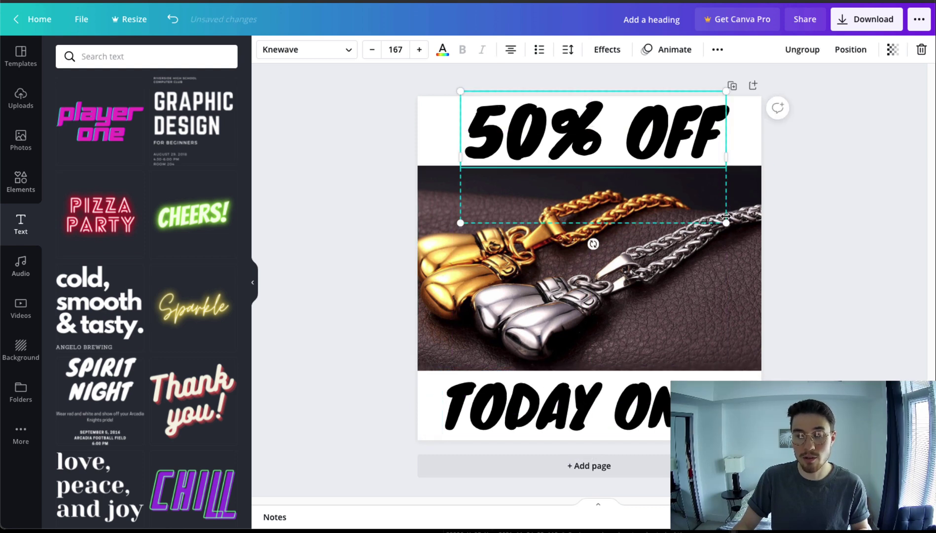
{"action": "left_click_drag", "start_coordinate": [729, 217], "coordinate": [723, 219]}
{"action": "left_click_drag", "start_coordinate": [723, 147], "coordinate": [743, 150]}
{"action": "left_click_drag", "start_coordinate": [744, 222], "coordinate": [735, 212]}
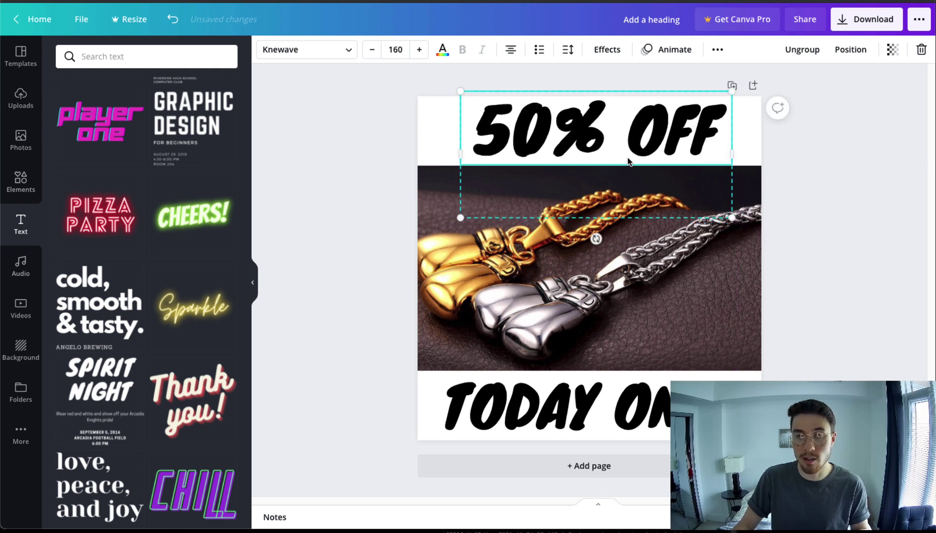
{"action": "left_click_drag", "start_coordinate": [622, 145], "coordinate": [623, 151]}
{"action": "left_click", "coordinate": [634, 285]}
{"action": "left_click", "coordinate": [634, 285]}
{"action": "left_click_drag", "start_coordinate": [634, 285], "coordinate": [634, 290]}
{"action": "left_click", "coordinate": [561, 154]}
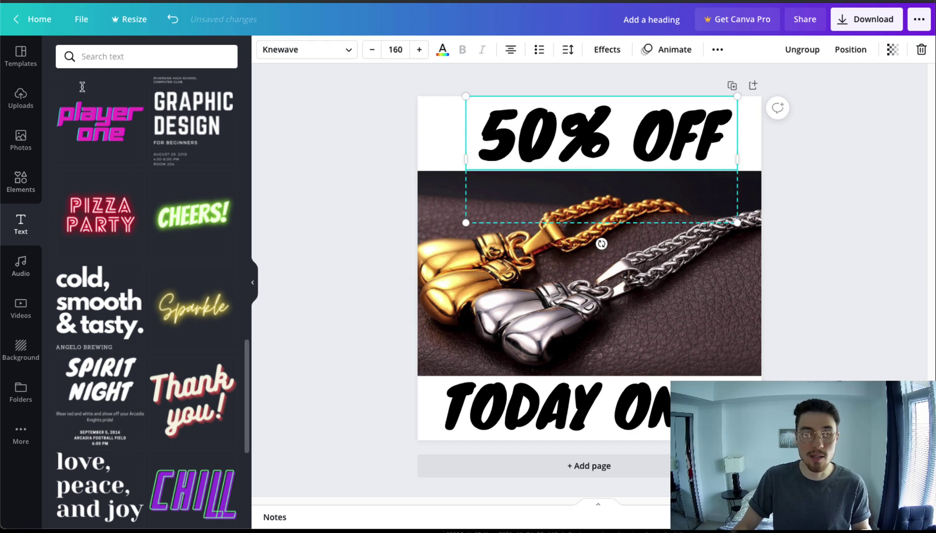
Step: Search Elements for 'sale', add the red price tag graphic, and shrink it
{"action": "left_click", "coordinate": [28, 180]}
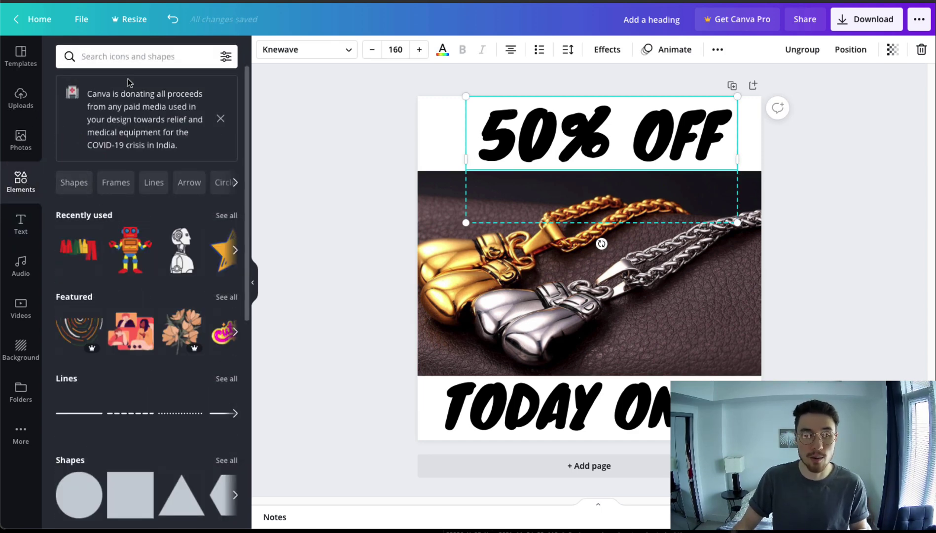
{"action": "left_click", "coordinate": [134, 59]}
{"action": "type", "text": "sale"}
{"action": "key", "text": "Return"}
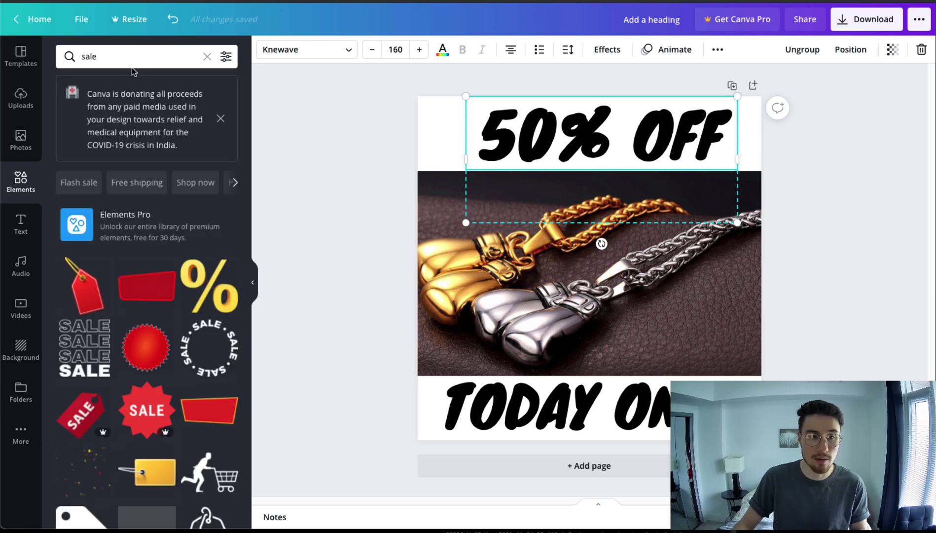
{"action": "left_click", "coordinate": [85, 286]}
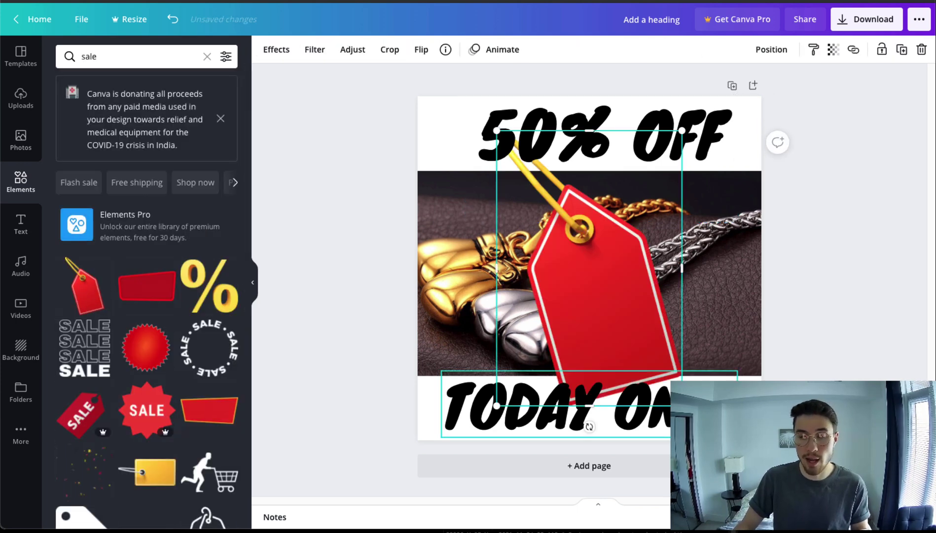
{"action": "left_click_drag", "start_coordinate": [683, 405], "coordinate": [626, 193]}
Step: Reshape the price tag smaller while shifting the 50% OFF heading right
{"action": "left_click", "coordinate": [532, 198]}
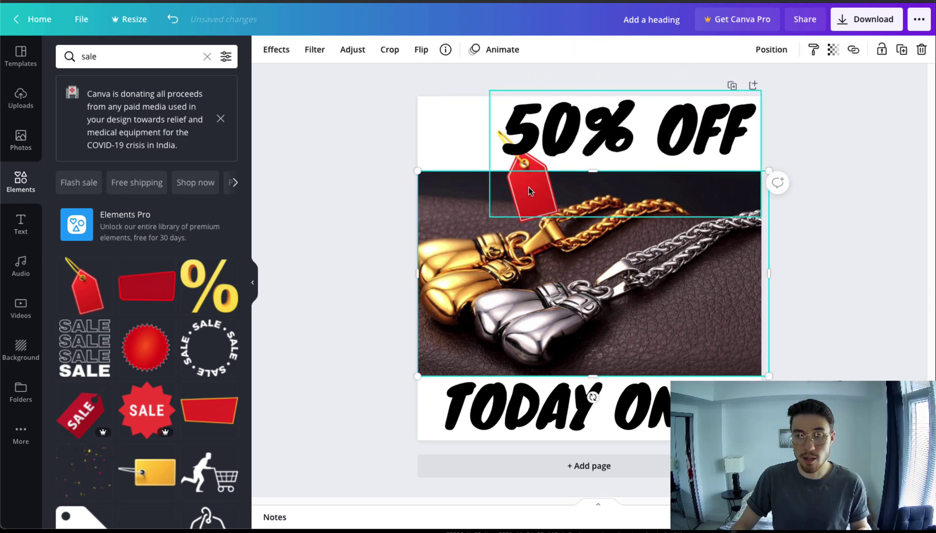
{"action": "left_click_drag", "start_coordinate": [513, 143], "coordinate": [467, 118]}
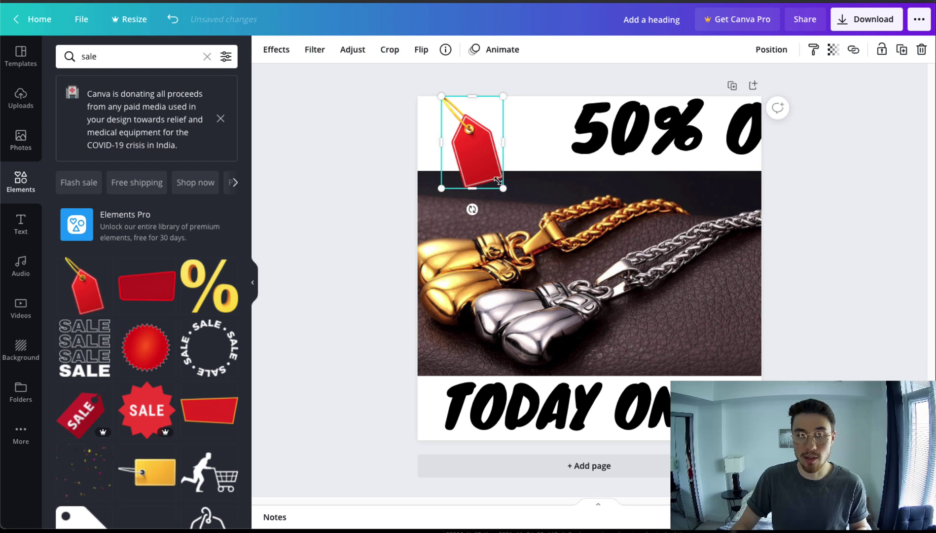
{"action": "left_click_drag", "start_coordinate": [498, 181], "coordinate": [482, 164]}
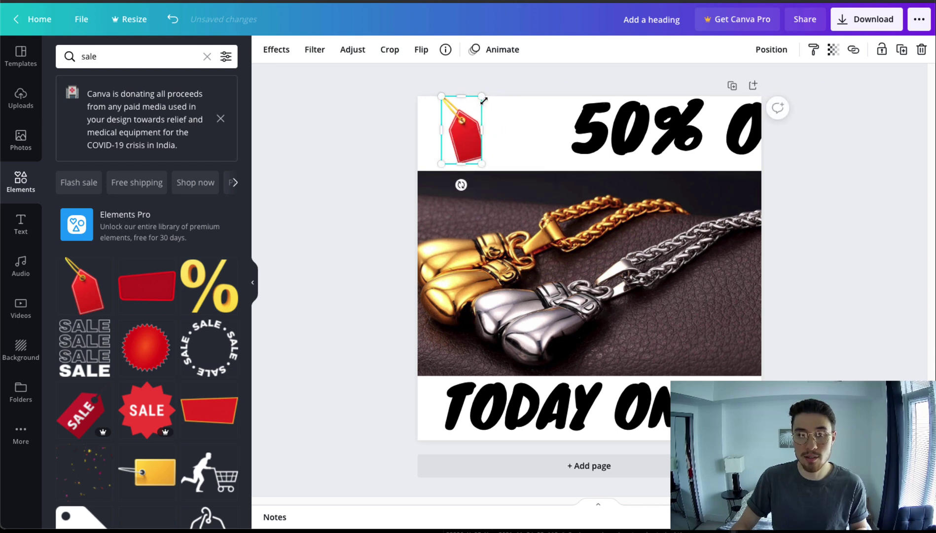
{"action": "left_click_drag", "start_coordinate": [483, 100], "coordinate": [492, 134]}
{"action": "left_click", "coordinate": [370, 155]}
{"action": "left_click", "coordinate": [467, 141]}
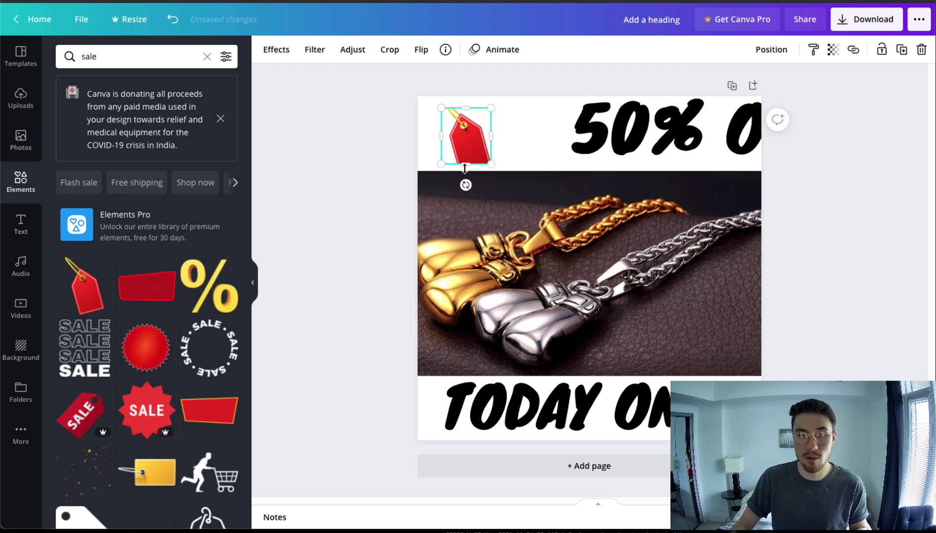
{"action": "left_click_drag", "start_coordinate": [465, 168], "coordinate": [465, 178]}
{"action": "left_click", "coordinate": [397, 184]}
Step: Set the price tag in the top-left corner with 50% OFF moved left beside it
{"action": "left_click_drag", "start_coordinate": [479, 137], "coordinate": [466, 125]}
{"action": "left_click_drag", "start_coordinate": [639, 141], "coordinate": [566, 144]}
{"action": "left_click", "coordinate": [782, 190]}
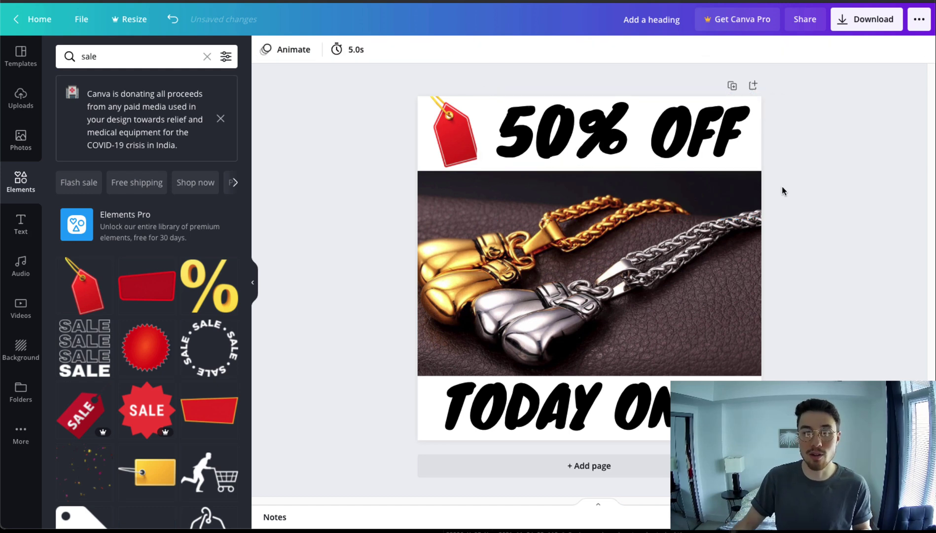
{"action": "left_click", "coordinate": [747, 157]}
{"action": "left_click", "coordinate": [801, 215]}
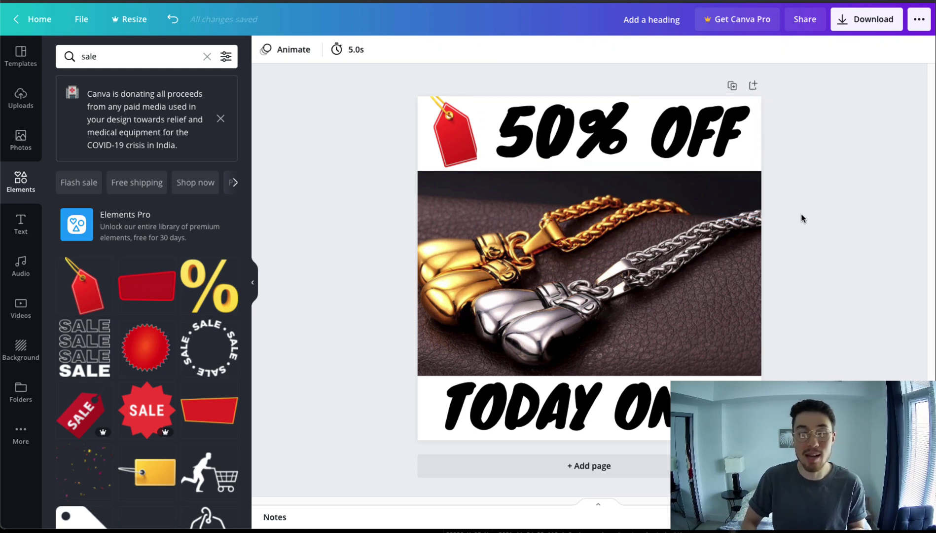